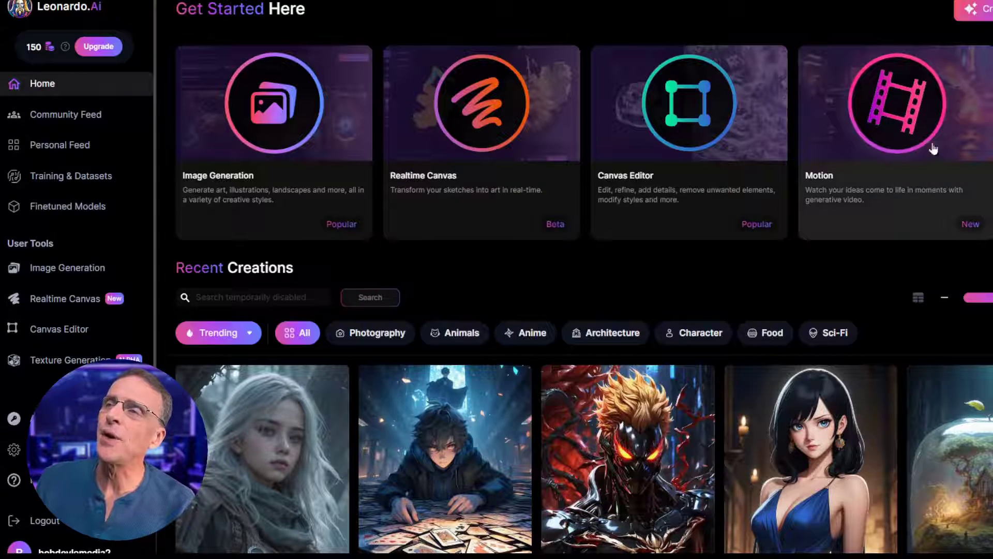
From the Motion introduction, generate two images with the prompt 'old woman dancing'.
{"action": "left_click", "coordinate": [904, 124]}
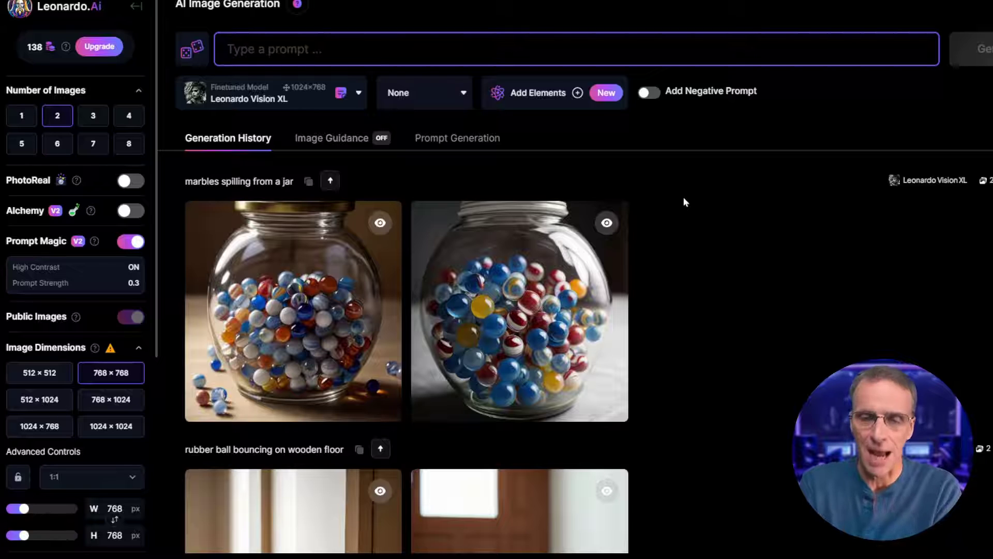
{"action": "type", "text": "old wojm"}
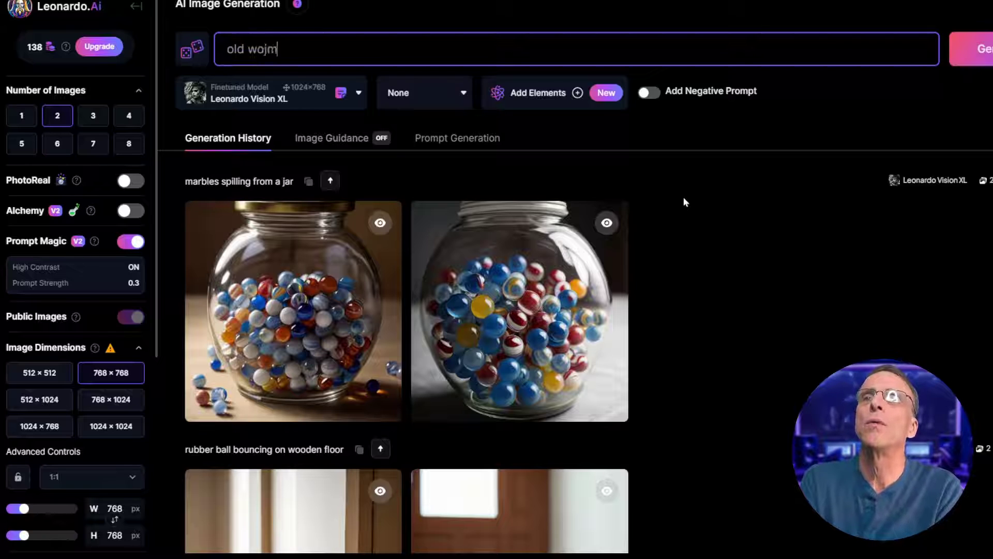
{"action": "key", "text": "Return"}
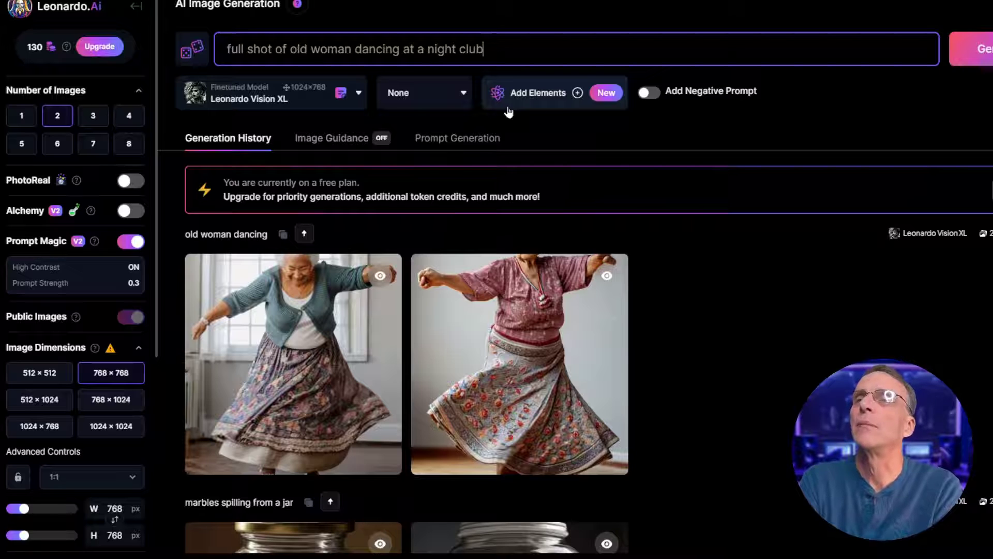
Generate the night-club images and start a Motion Strength 5 video of the first one.
{"action": "key", "text": "Return"}
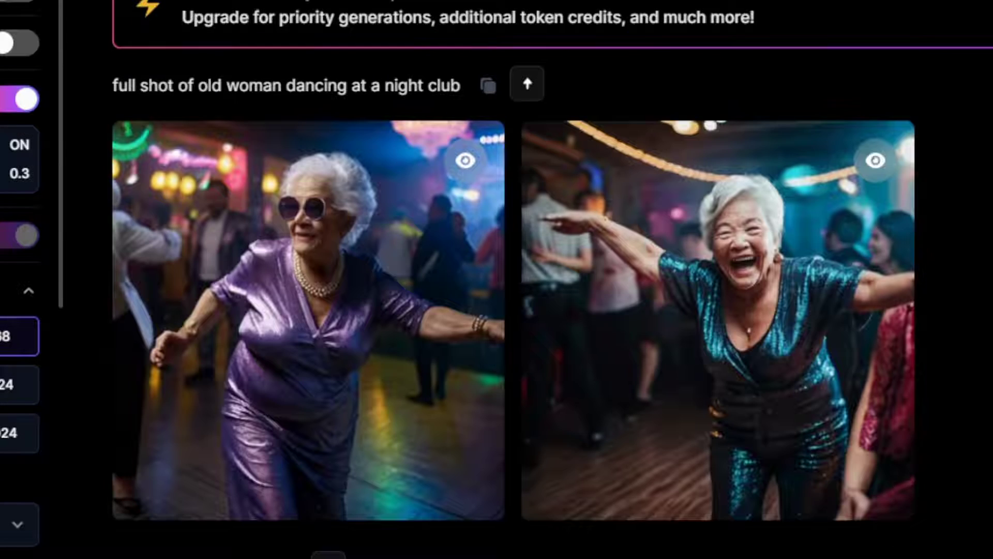
{"action": "mouse_move", "coordinate": [162, 377]}
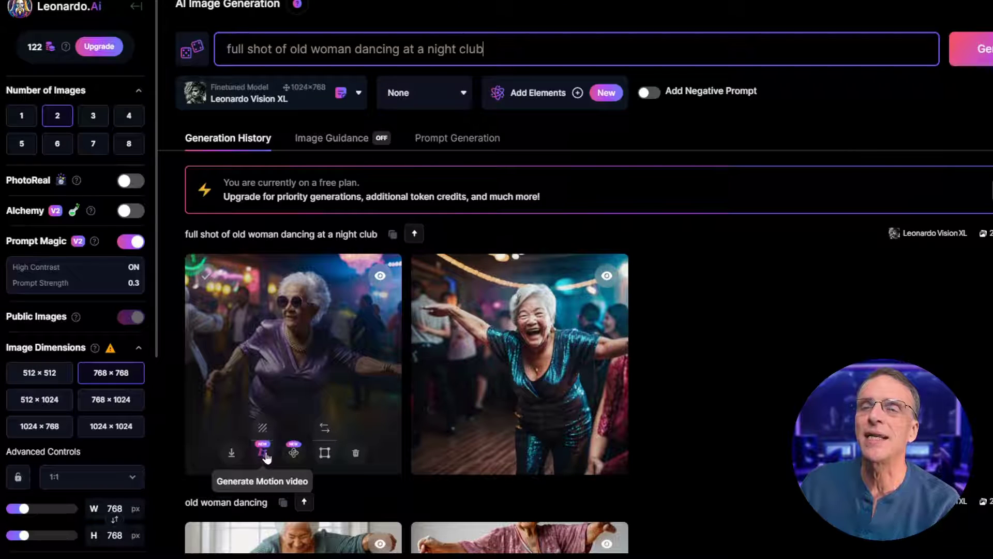
{"action": "left_click", "coordinate": [263, 454]}
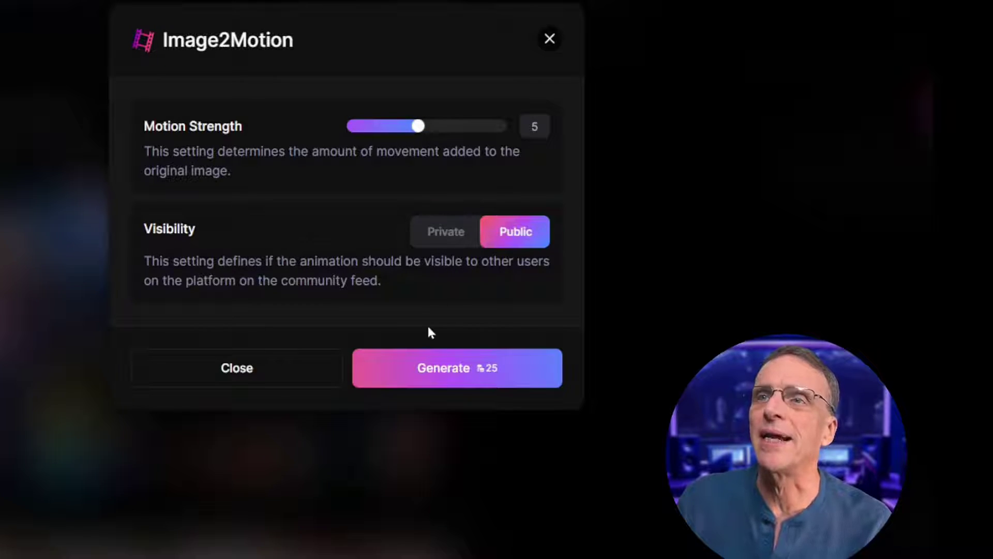
{"action": "mouse_move", "coordinate": [440, 242]}
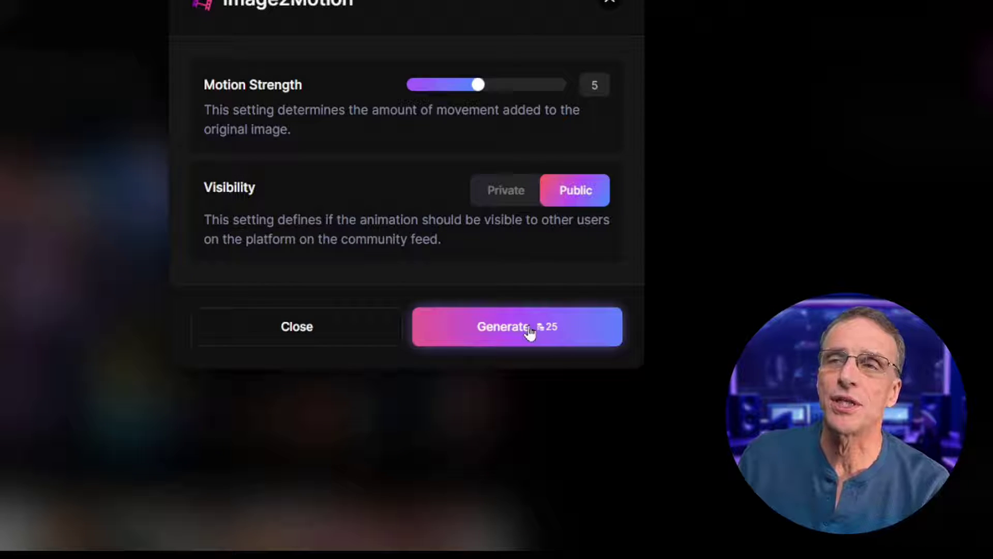
{"action": "left_click", "coordinate": [529, 330]}
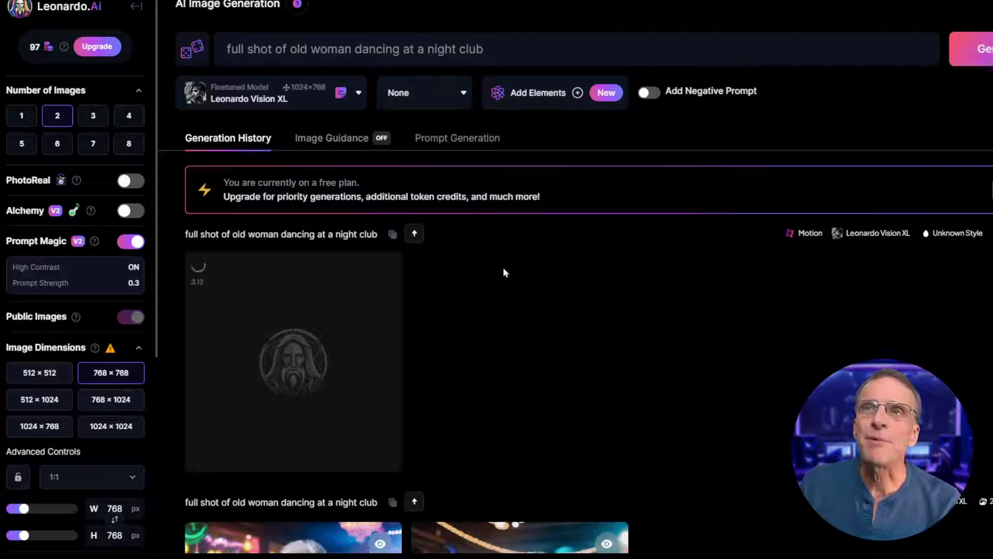
Replace the prompt with 'a stylish ski boat racing ar…' and generate the ski boat images.
{"action": "left_click_drag", "start_coordinate": [491, 45], "coordinate": [233, 41]}
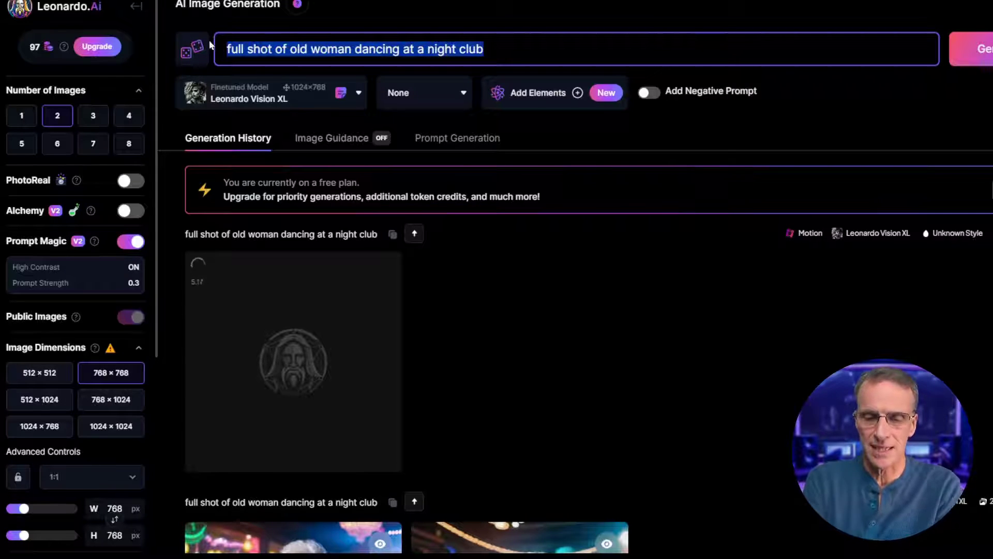
{"action": "key", "text": "BackSpace"}
{"action": "type", "text": "a stylish ski boat racing ar"}
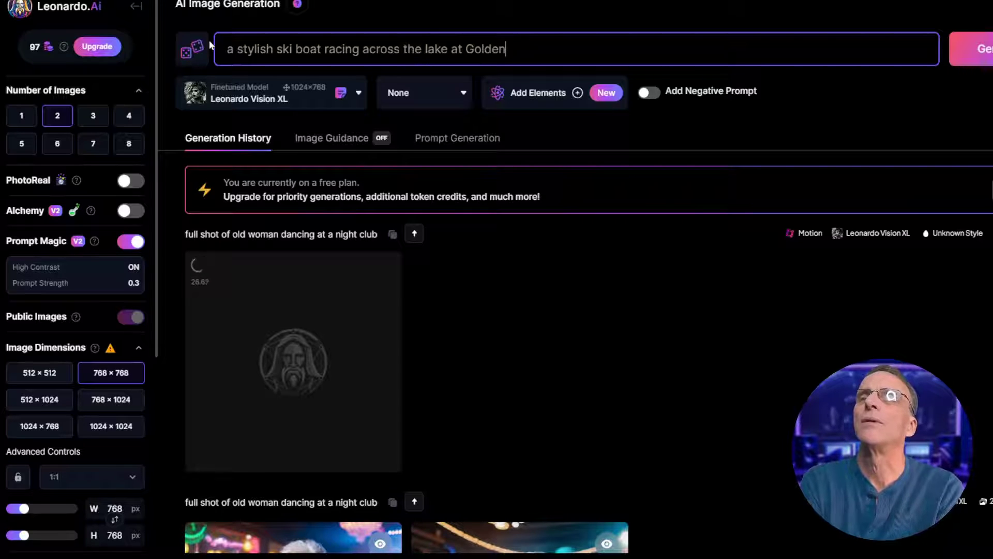
{"action": "key", "text": "Return"}
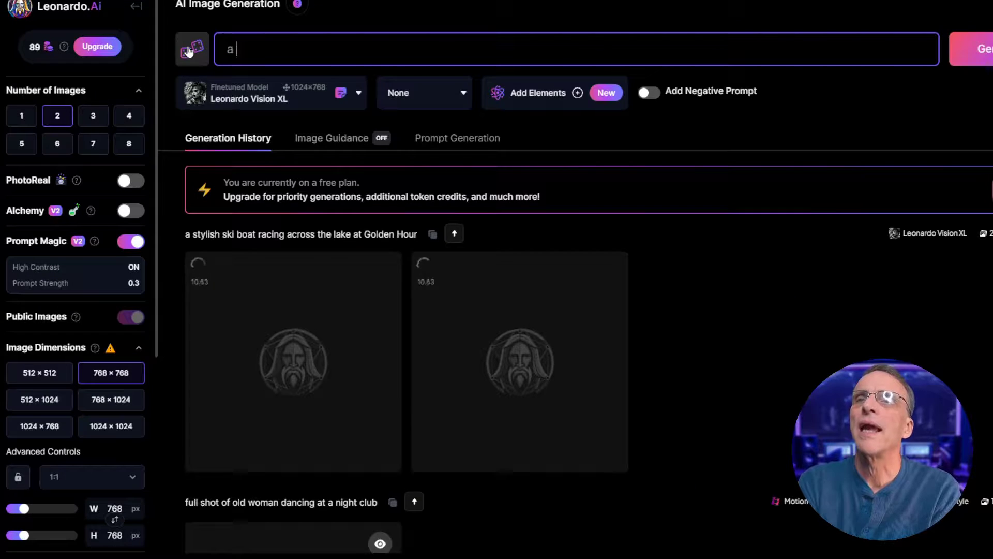
Generate images with the prompt 'piano falling from the sky into a swimming p…'.
{"action": "type", "text": "piano f"}
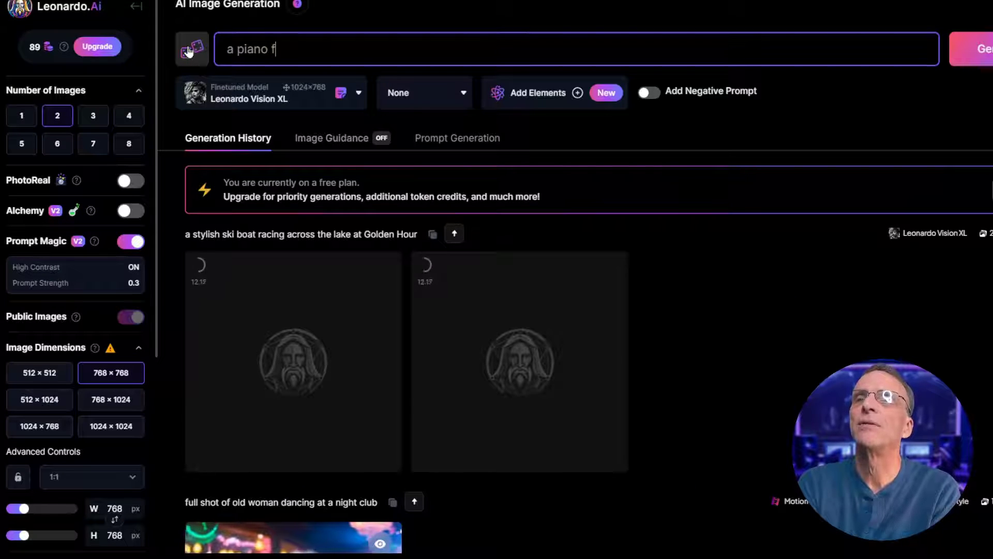
{"action": "type", "text": "alling from the sky into a swimming p"}
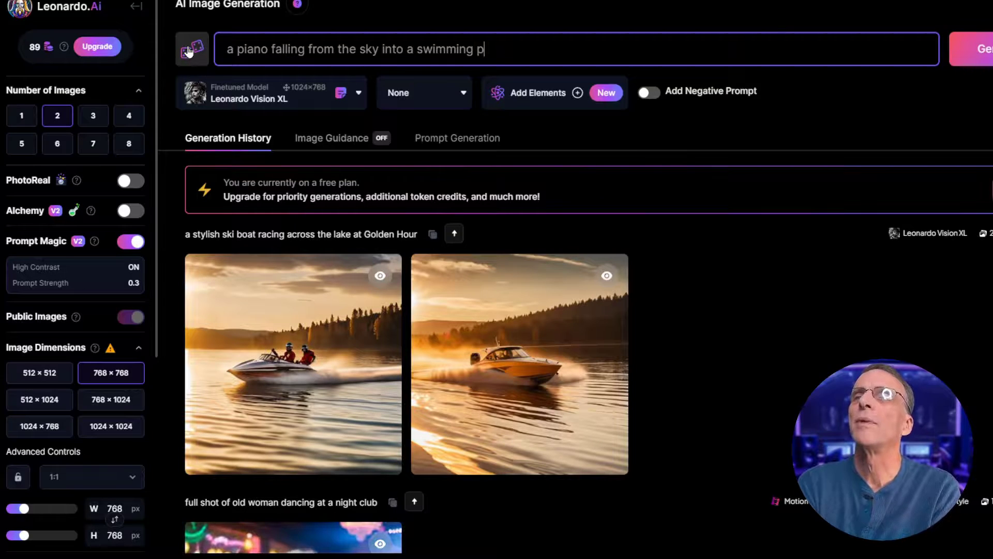
{"action": "key", "text": "Return"}
{"action": "scroll", "coordinate": [489, 213], "scroll_direction": "down", "scroll_amount": 10}
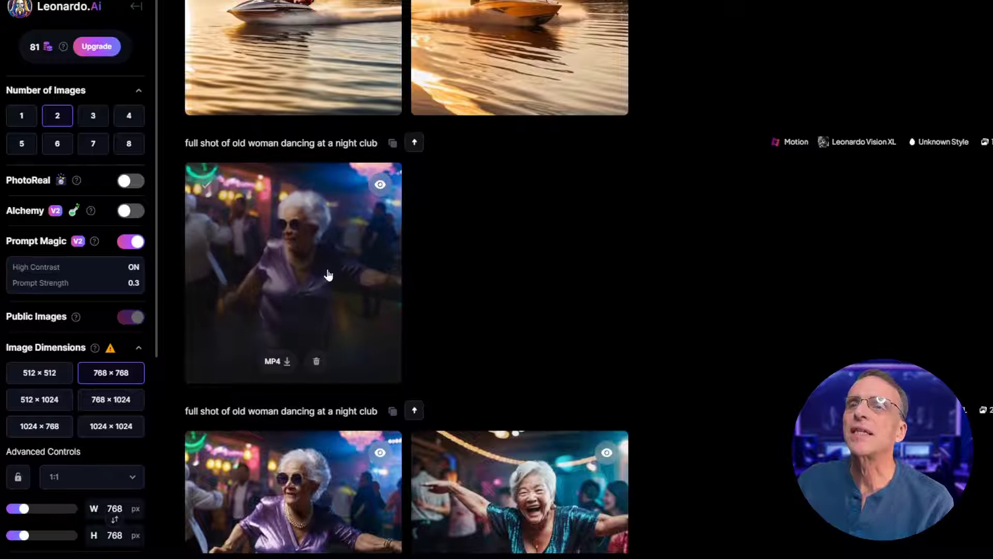
{"action": "left_click", "coordinate": [326, 274]}
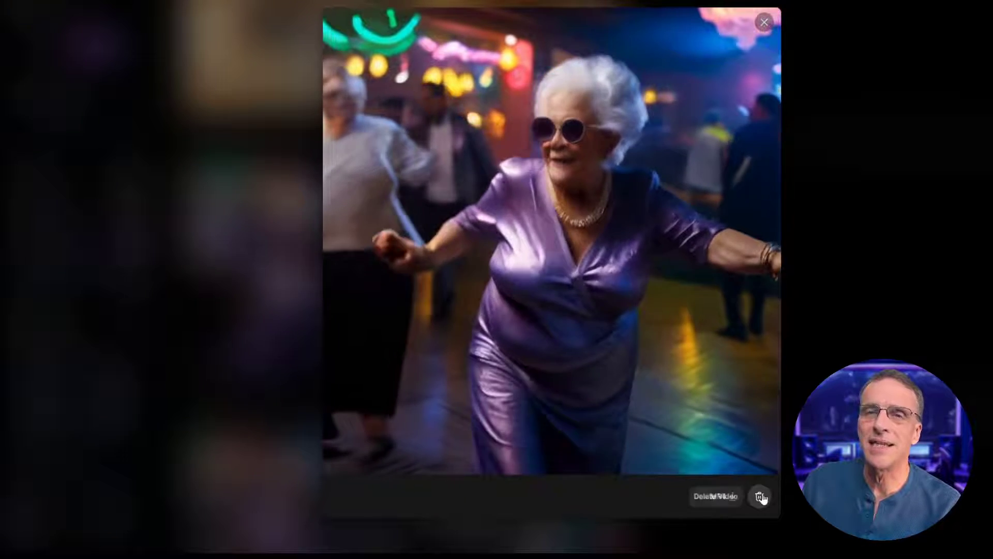
{"action": "left_click", "coordinate": [782, 482]}
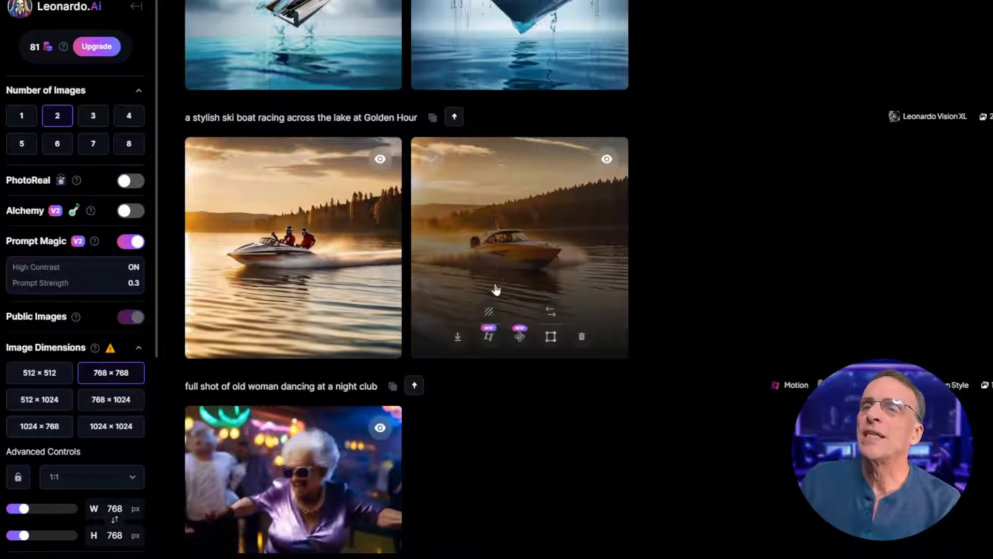
Start a motion video of the second ski boat image at Motion Strength 6.
{"action": "left_click", "coordinate": [488, 337]}
{"action": "left_click_drag", "start_coordinate": [604, 205], "coordinate": [616, 206]}
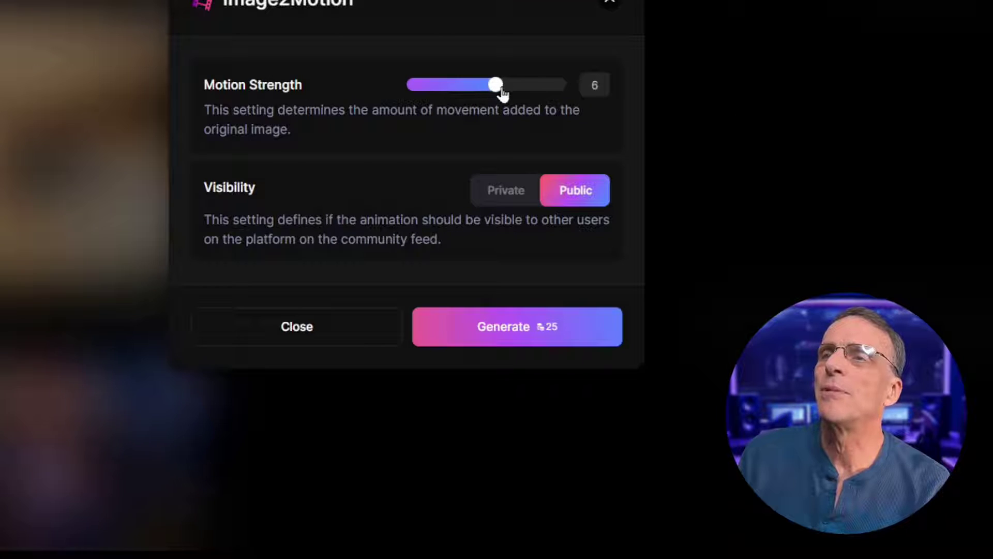
{"action": "left_click", "coordinate": [527, 336]}
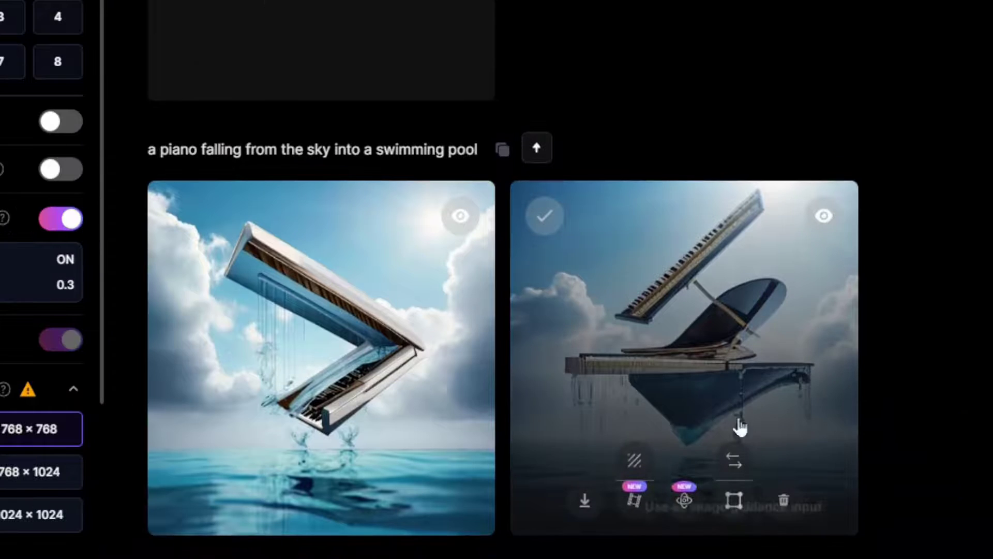
Start a motion video of the second piano image and close the enlarged boat clip.
{"action": "scroll", "coordinate": [553, 302], "scroll_direction": "down", "scroll_amount": 2}
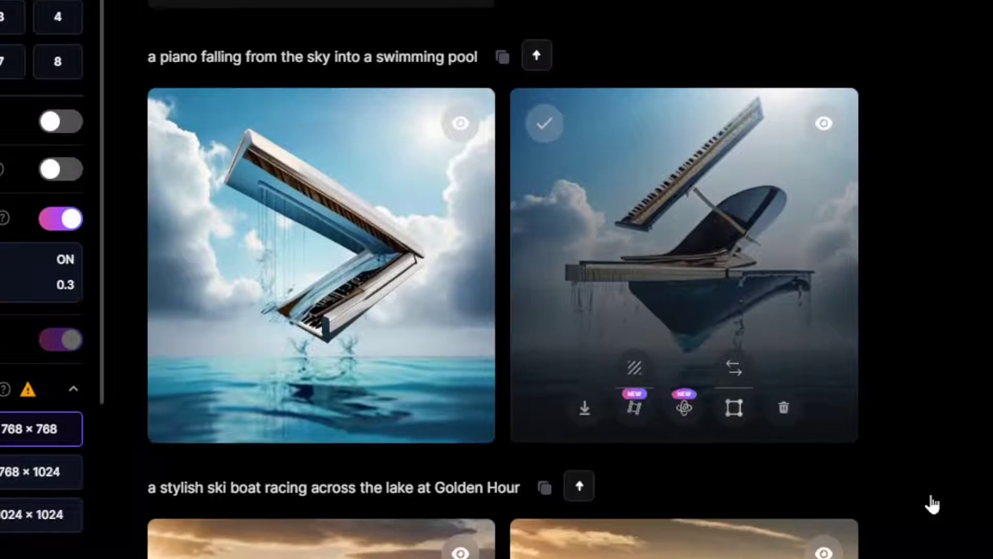
{"action": "left_click", "coordinate": [630, 406]}
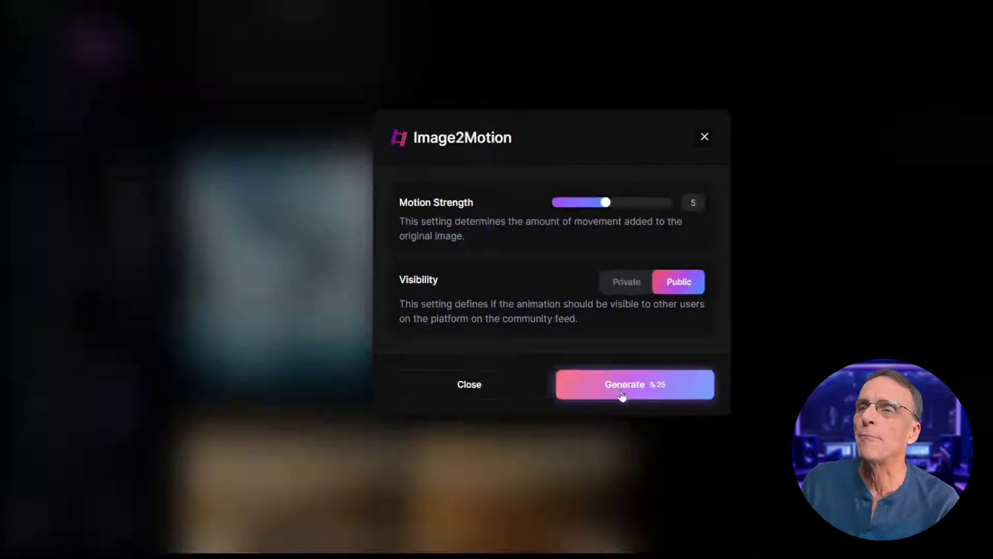
{"action": "left_click", "coordinate": [683, 459]}
{"action": "scroll", "coordinate": [340, 273], "scroll_direction": "up", "scroll_amount": 1}
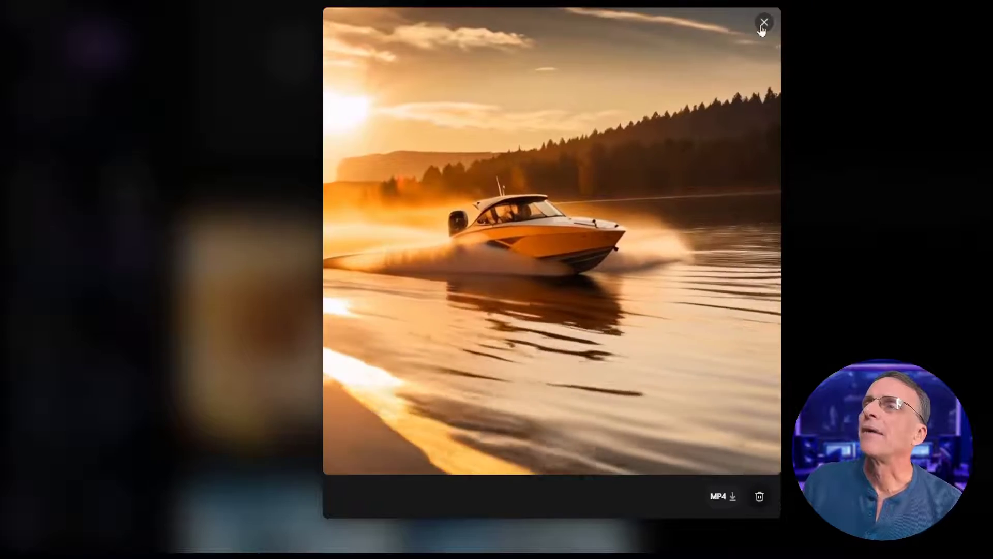
{"action": "left_click", "coordinate": [763, 23]}
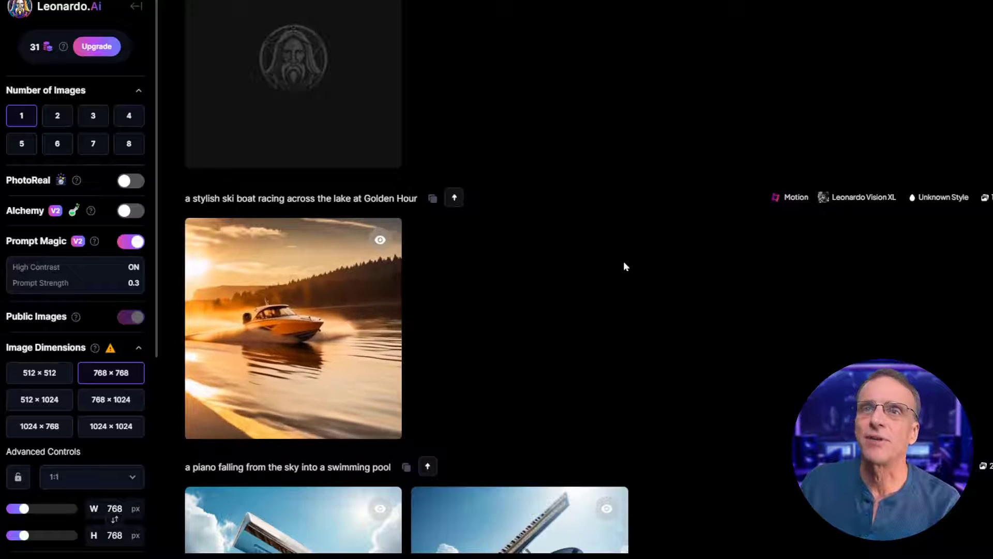
Watch the finished piano clip, then change the prompt to 'eggs and bacon frying in a cast iron pan'.
{"action": "scroll", "coordinate": [527, 290], "scroll_direction": "up", "scroll_amount": 5}
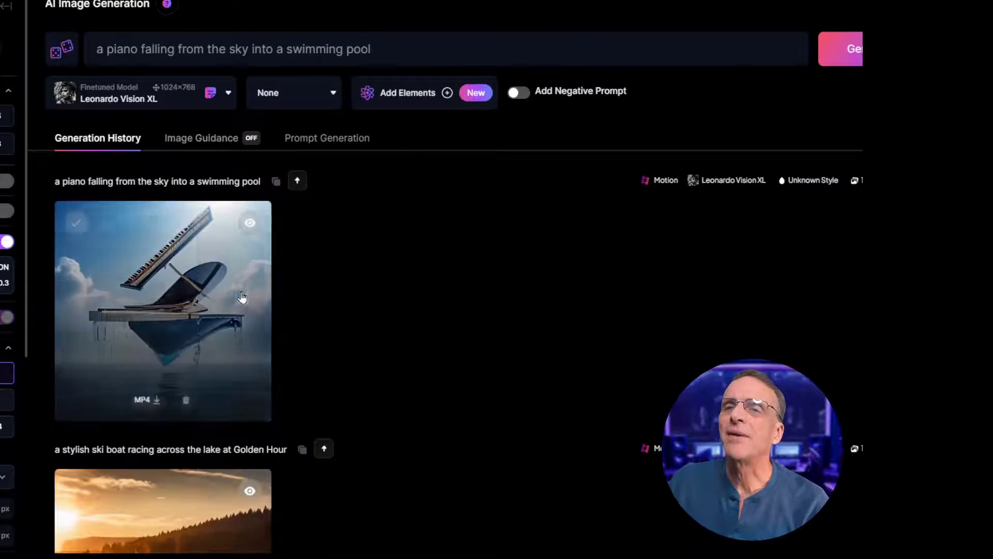
{"action": "left_click", "coordinate": [242, 297]}
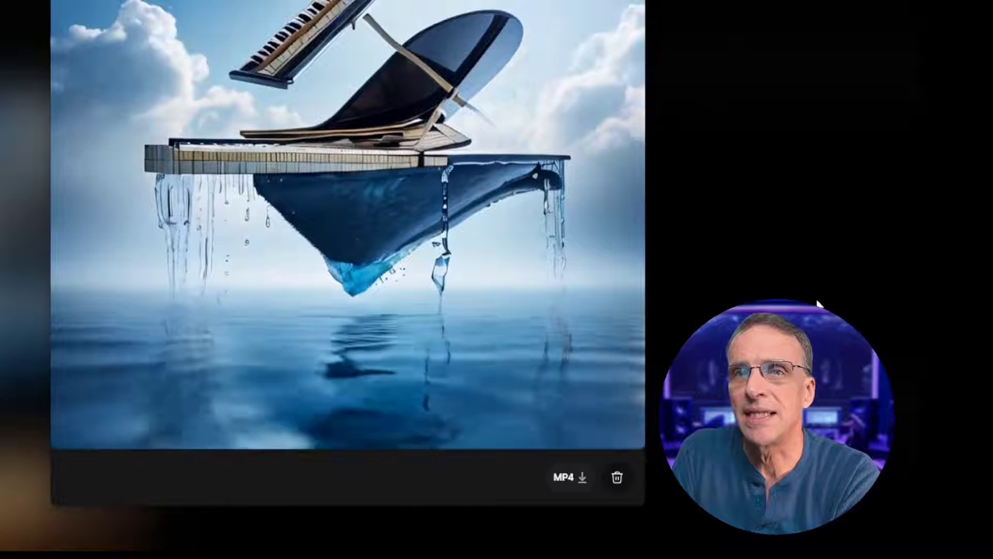
{"action": "left_click", "coordinate": [817, 304]}
{"action": "key", "text": "ctrl+a"}
{"action": "type", "text": "eggs and bacon frying"}
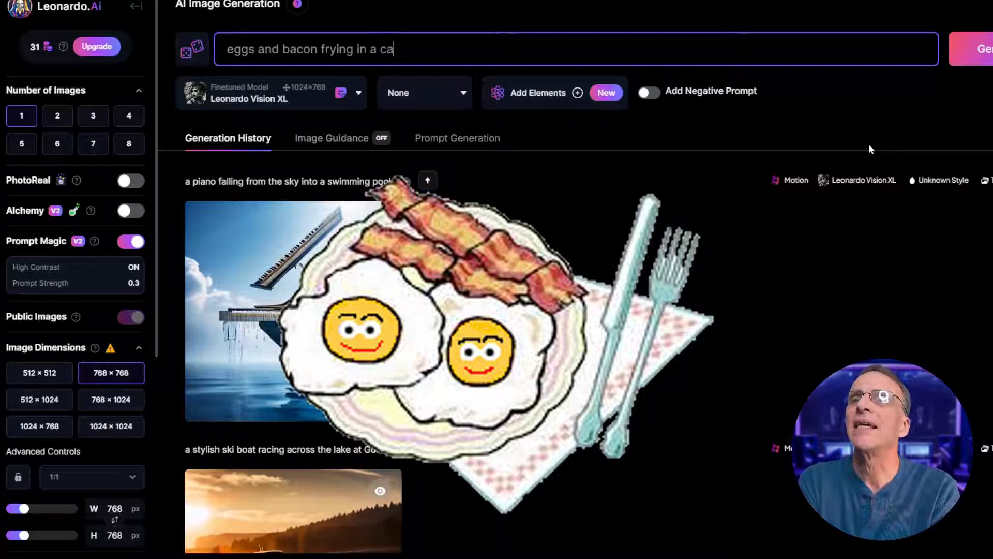
{"action": "type", "text": " in a cast iron pan"}
Prefix the prompt with 'close up,', generate the image, and animate it at Motion Strength 10.
{"action": "key", "text": "Home"}
{"action": "type", "text": "close up,"}
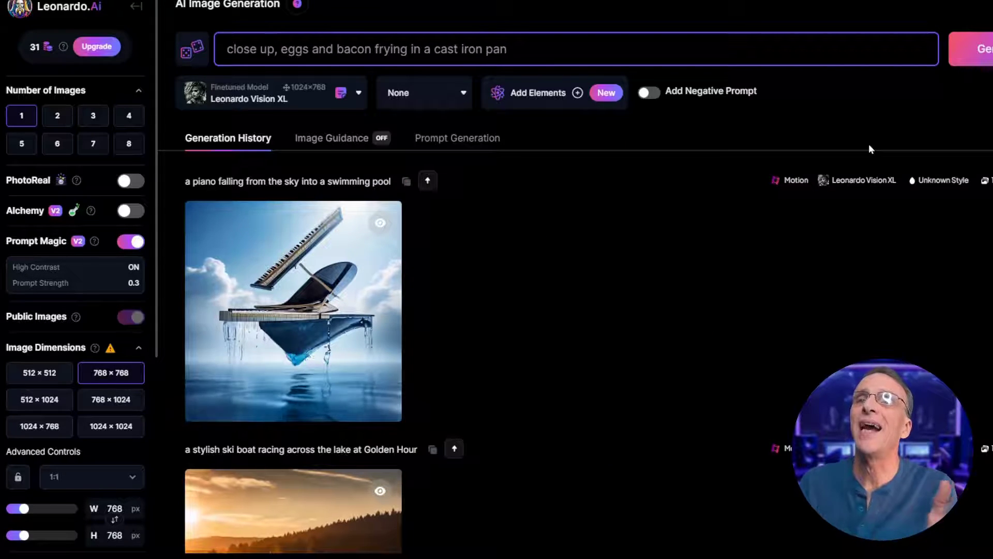
{"action": "key", "text": "Return"}
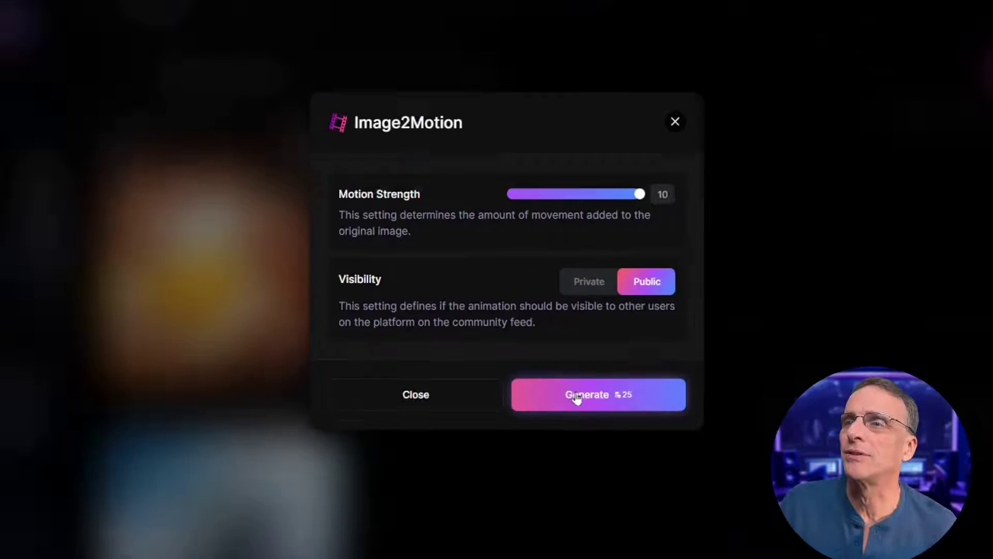
{"action": "left_click", "coordinate": [491, 357]}
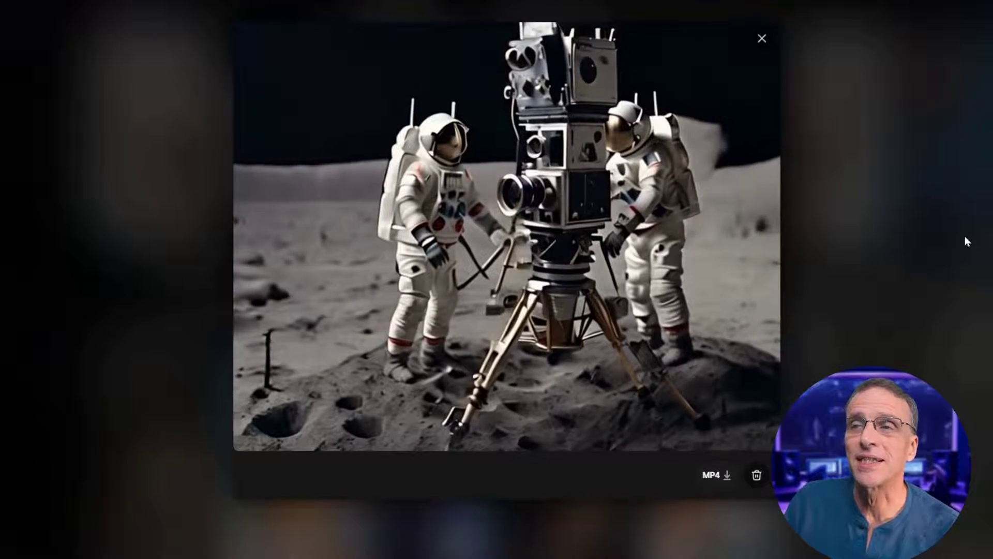
Advance the viewer to the next motion clip, showing a man eating squid.
{"action": "key", "text": "Right"}
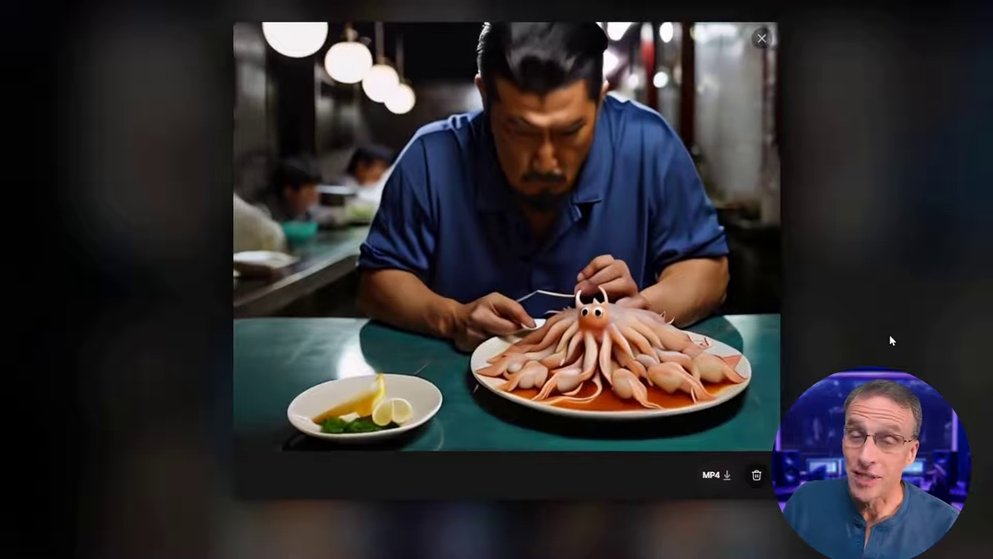